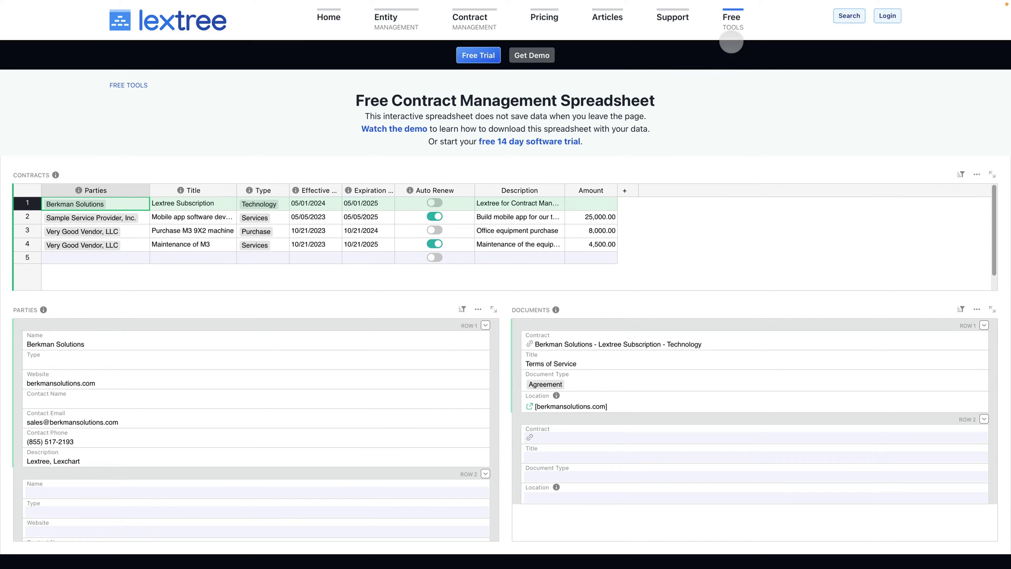
- Open the free contract management spreadsheet and give Berkman Solutions a new party type, 'Technology'
click(731, 20)
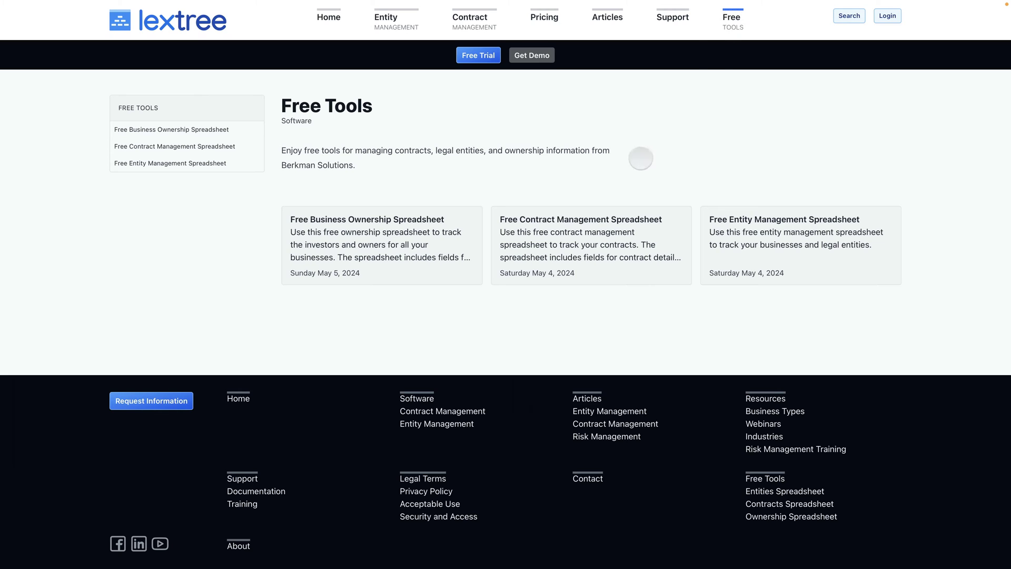
click(583, 218)
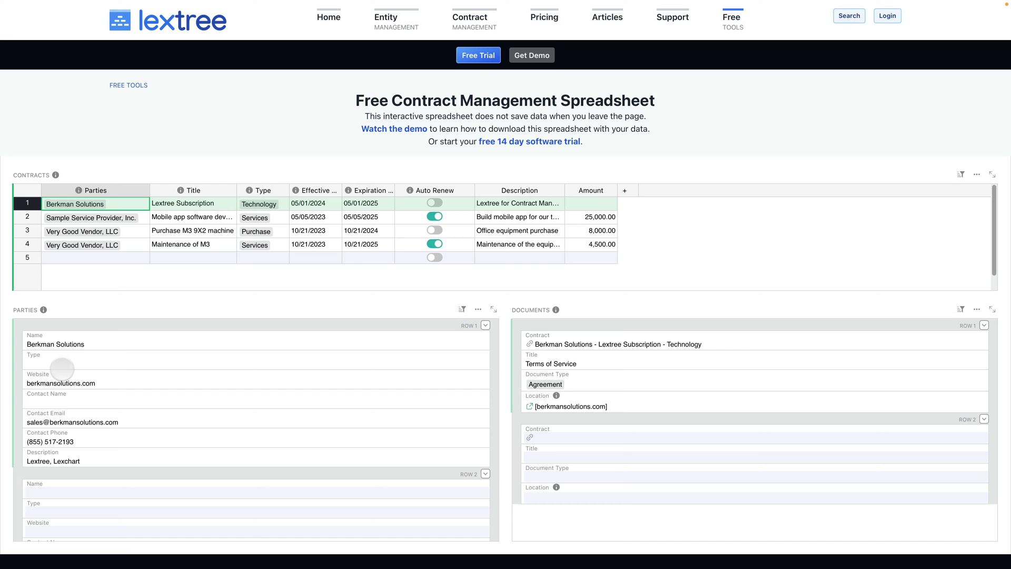
click(62, 363)
click(62, 363)
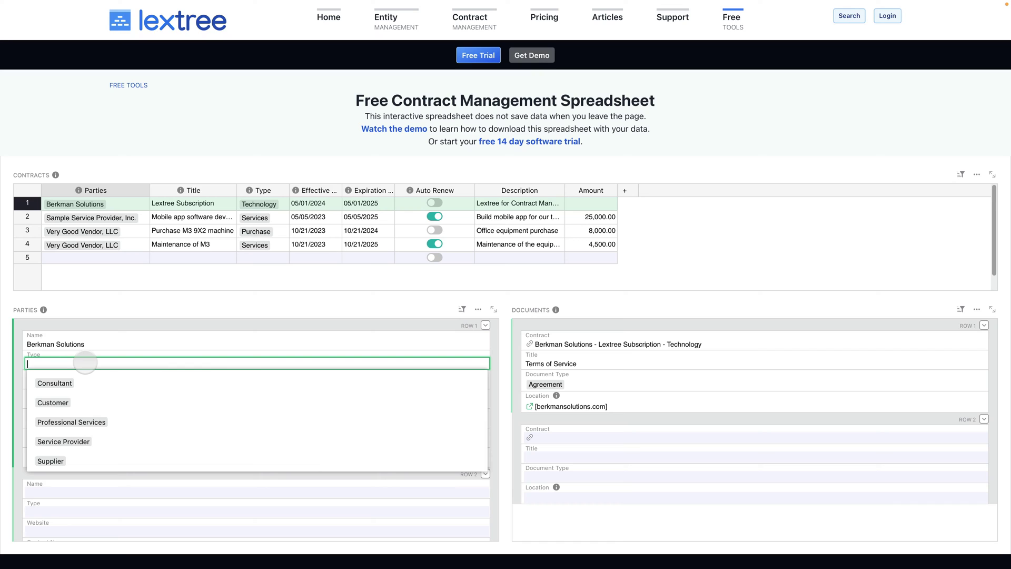
text(Techno)
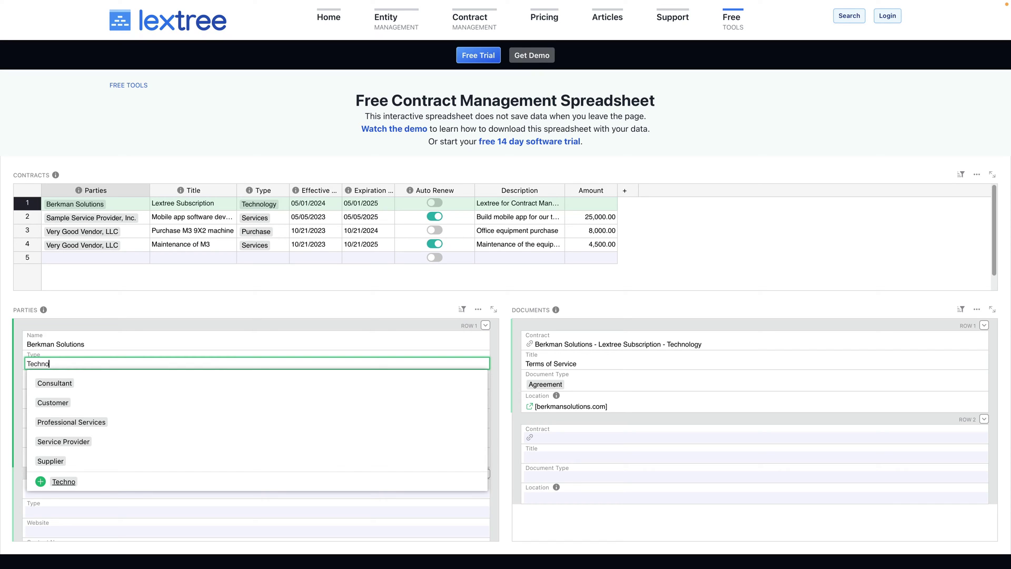
text(logy)
click(67, 481)
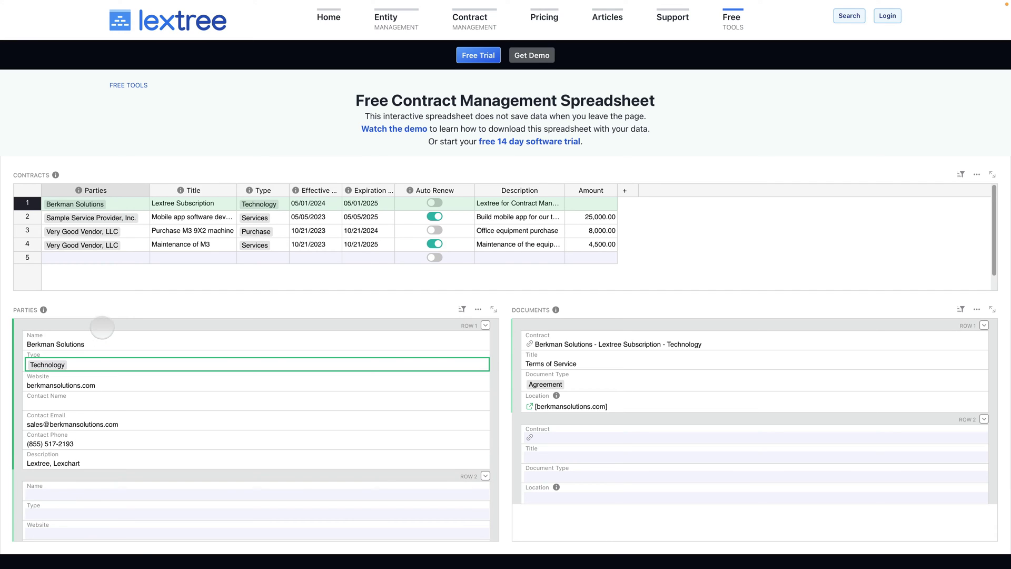
- Show the Maintenance of M3 contract and keep Very Good Vendor, LLC's party type as Supplier
click(134, 244)
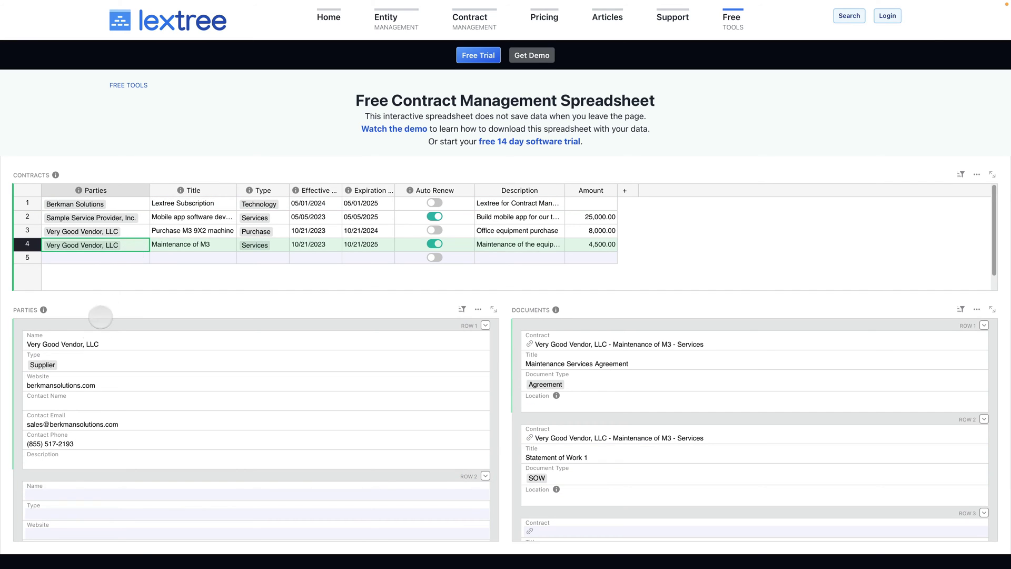
click(79, 364)
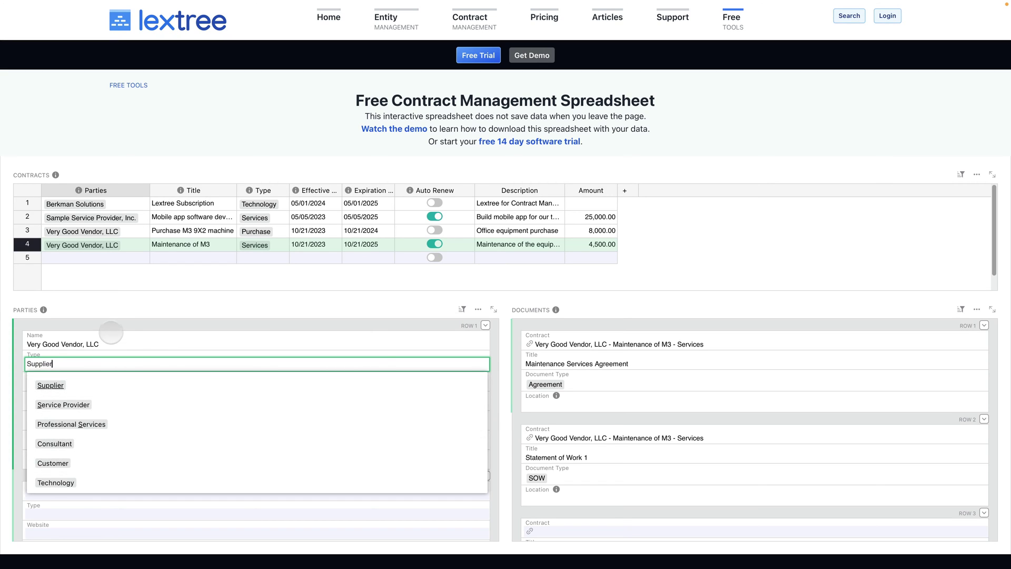
click(117, 308)
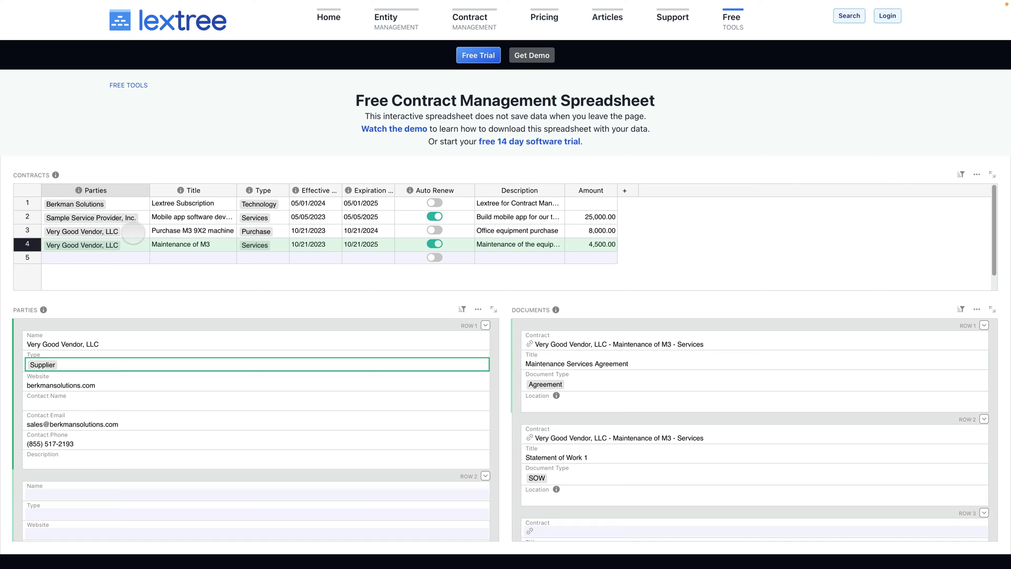
- View the Lextree Subscription contract, then the Purchase M3 9X2 machine contract's documents and Location info
click(140, 206)
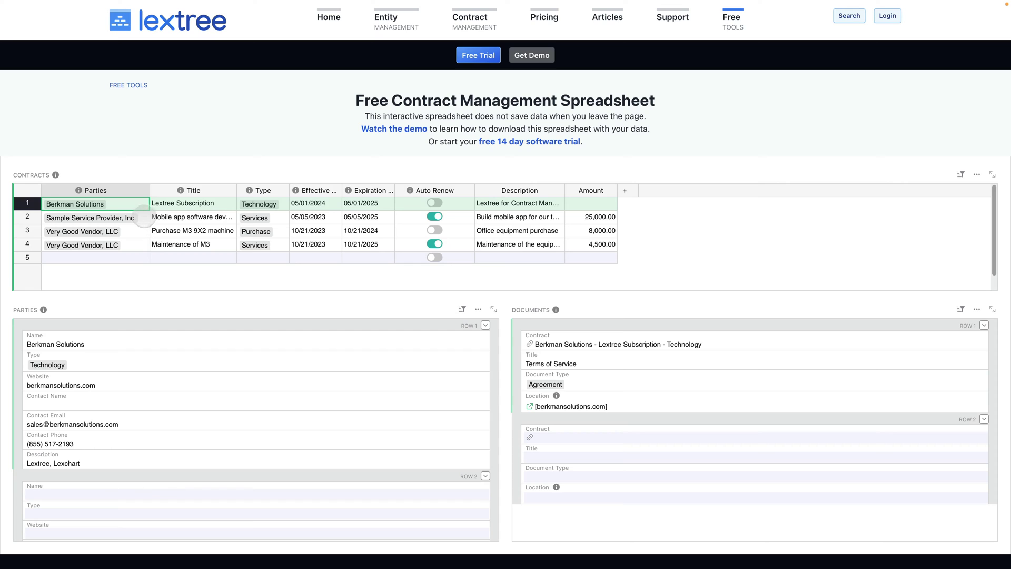
click(139, 232)
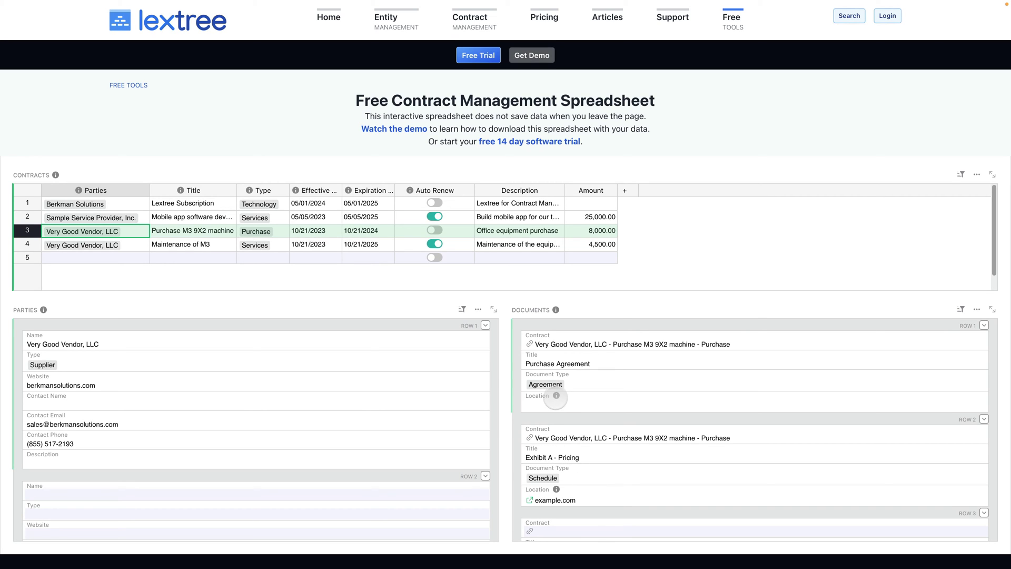
mouse_move(556, 395)
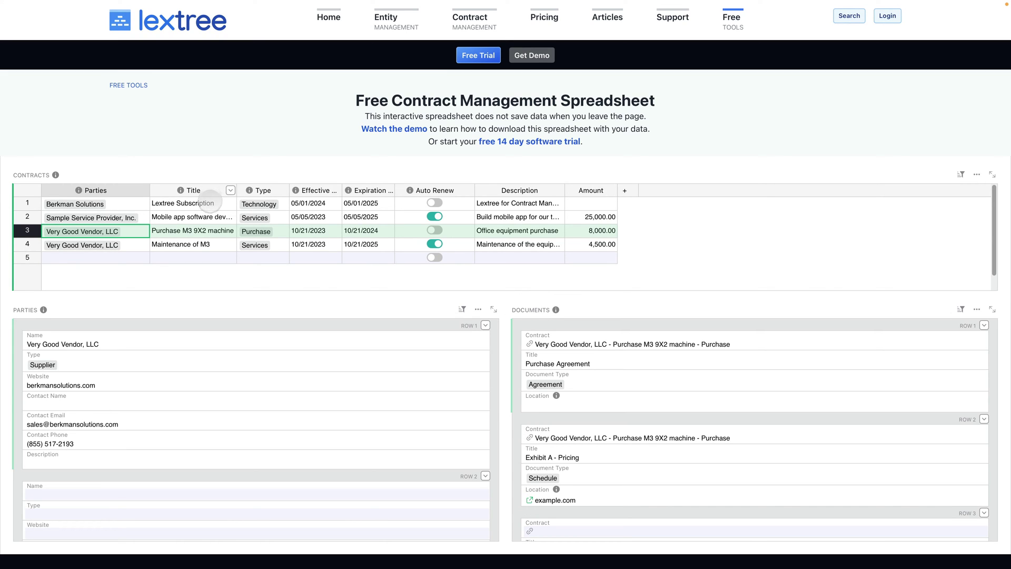
- Select the Lextree Subscription title, then confirm the mobile app contract's type stays Services
click(204, 204)
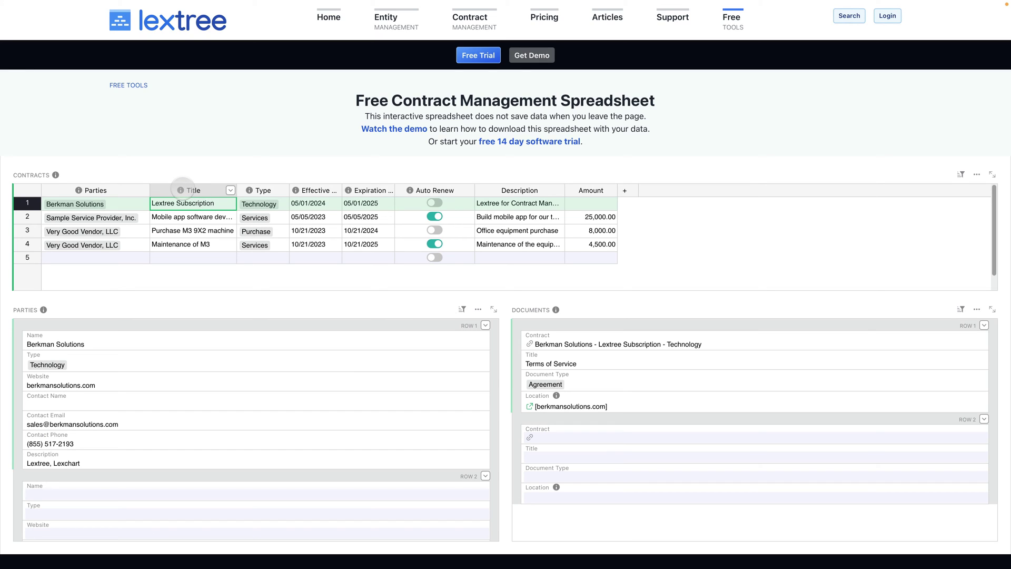
mouse_move(182, 188)
click(274, 217)
click(275, 217)
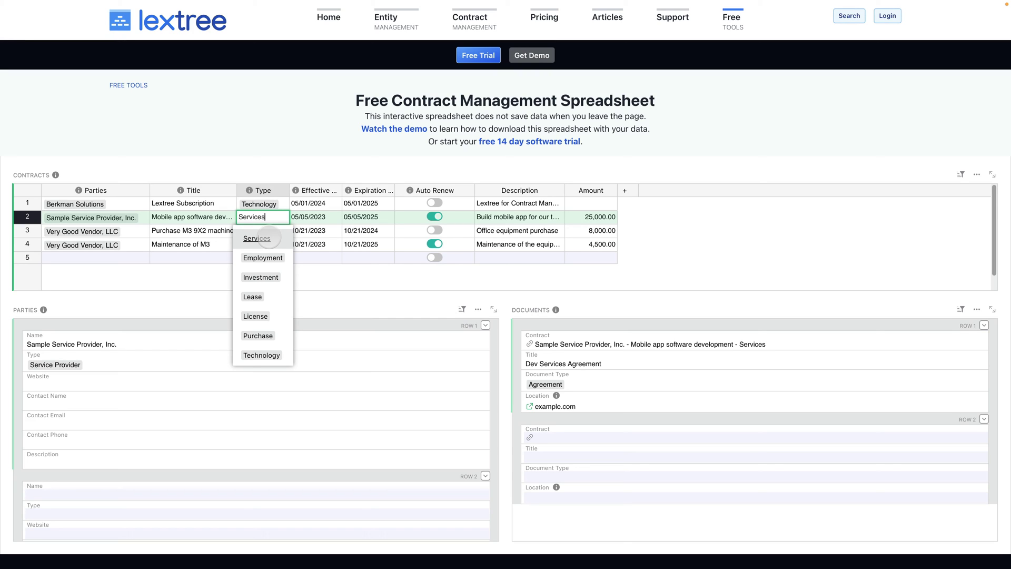
click(283, 170)
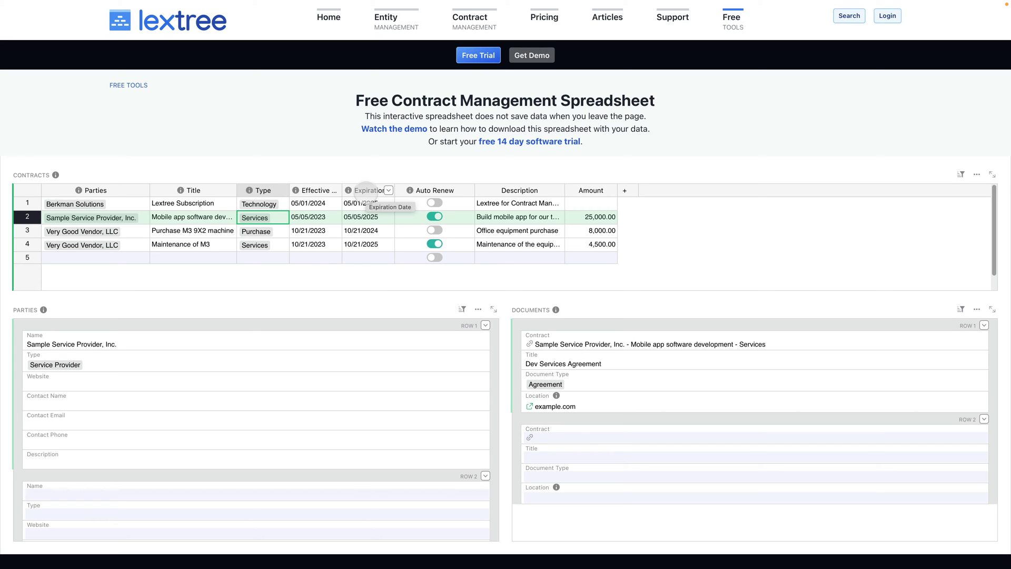
mouse_move(409, 190)
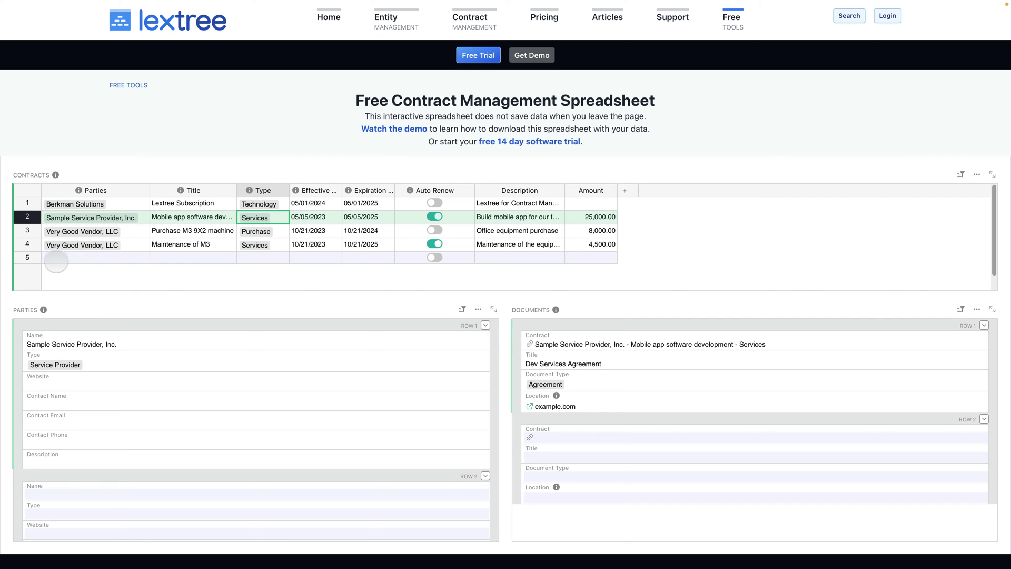
- Add Berkman Solutions and Sample Service Provider, Inc. as parties of the empty fifth contract row
click(56, 261)
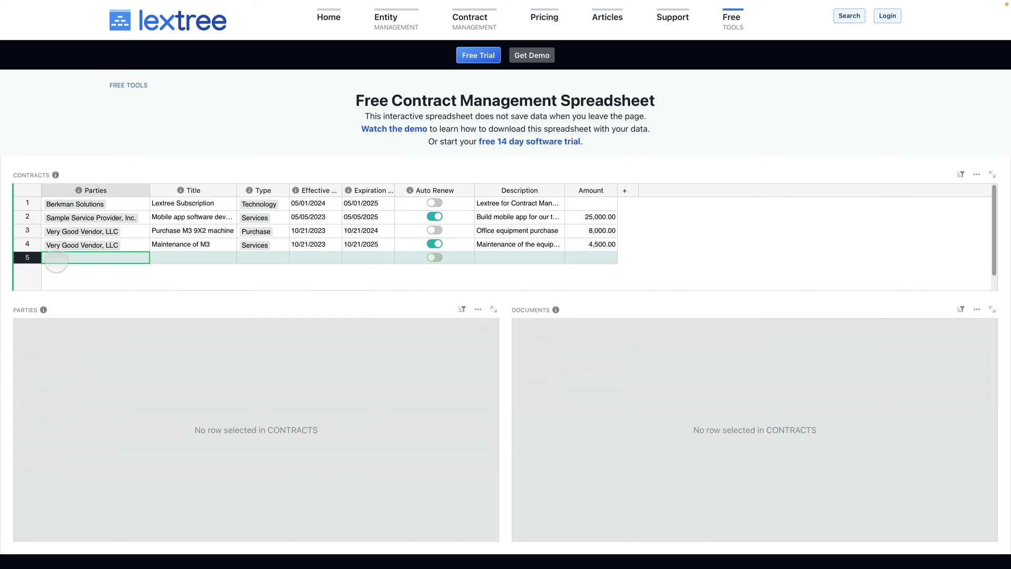
double_click(56, 261)
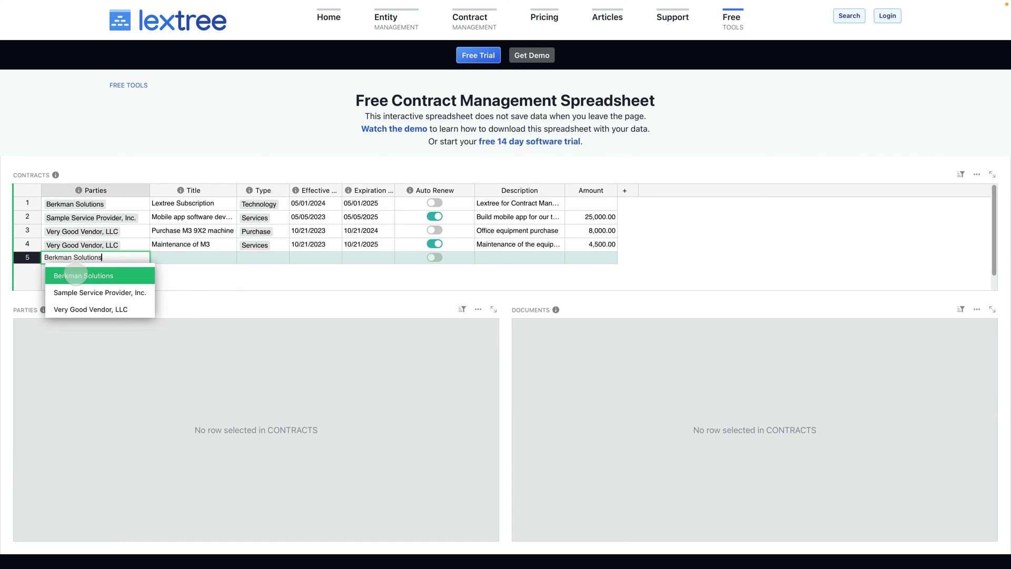
click(76, 275)
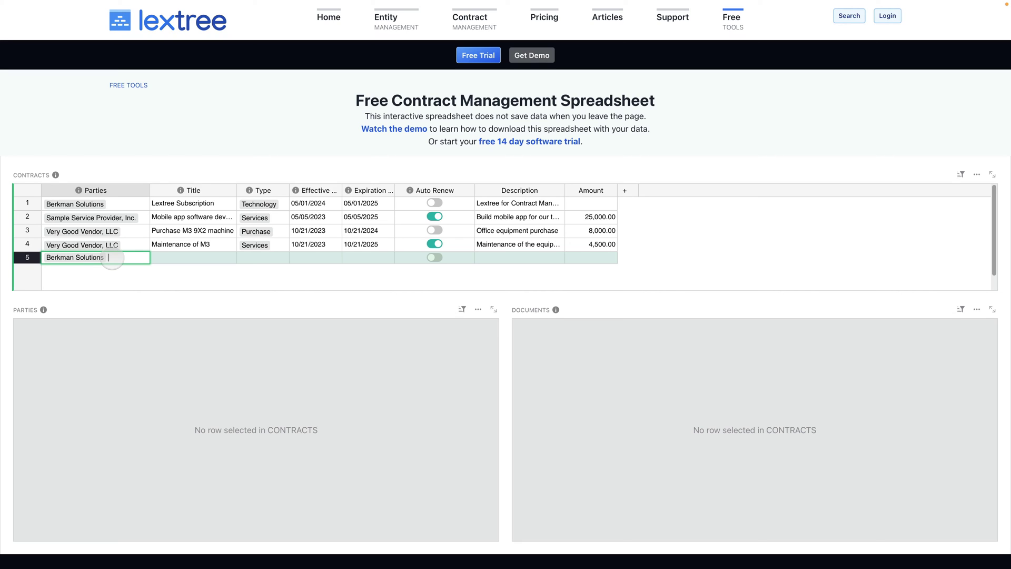
click(112, 258)
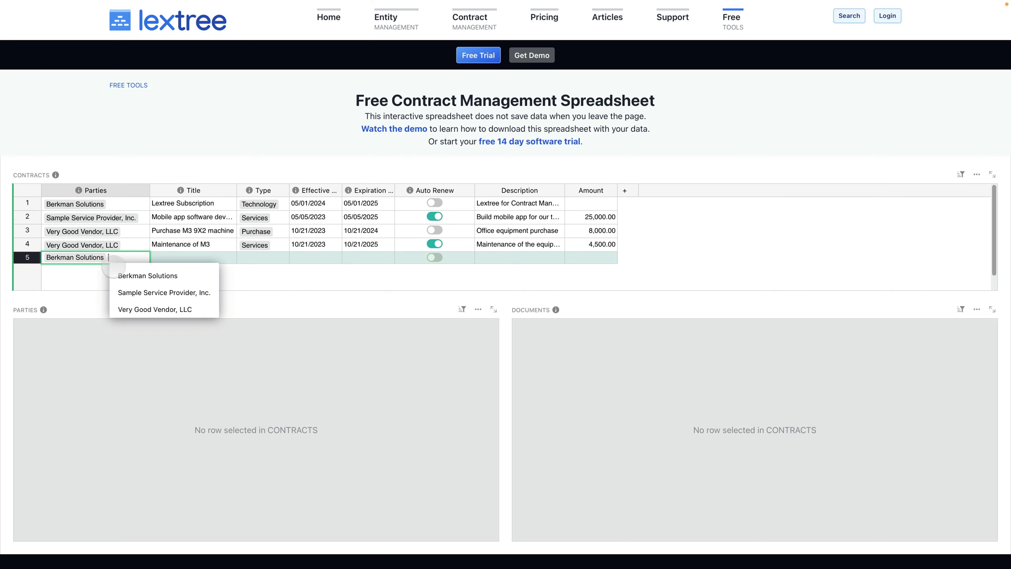
click(120, 289)
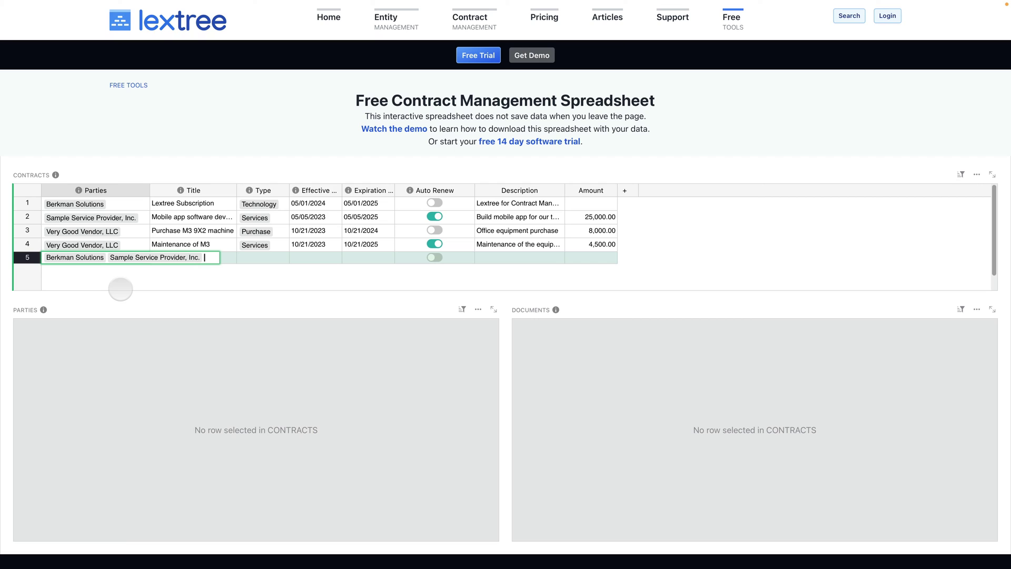
key(Tab)
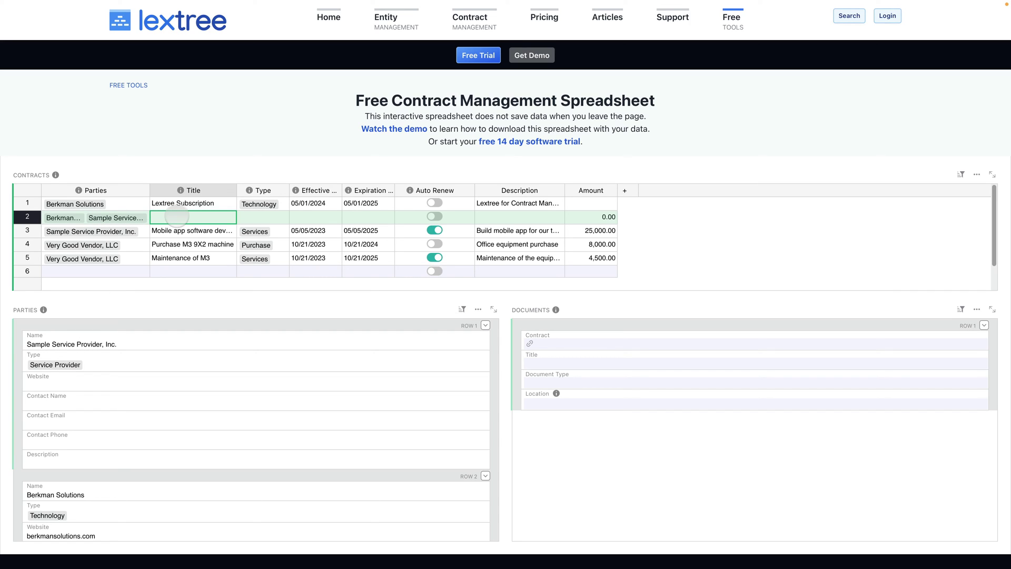
- Title the new contract 'Sample contract' and set its type to License
double_click(176, 216)
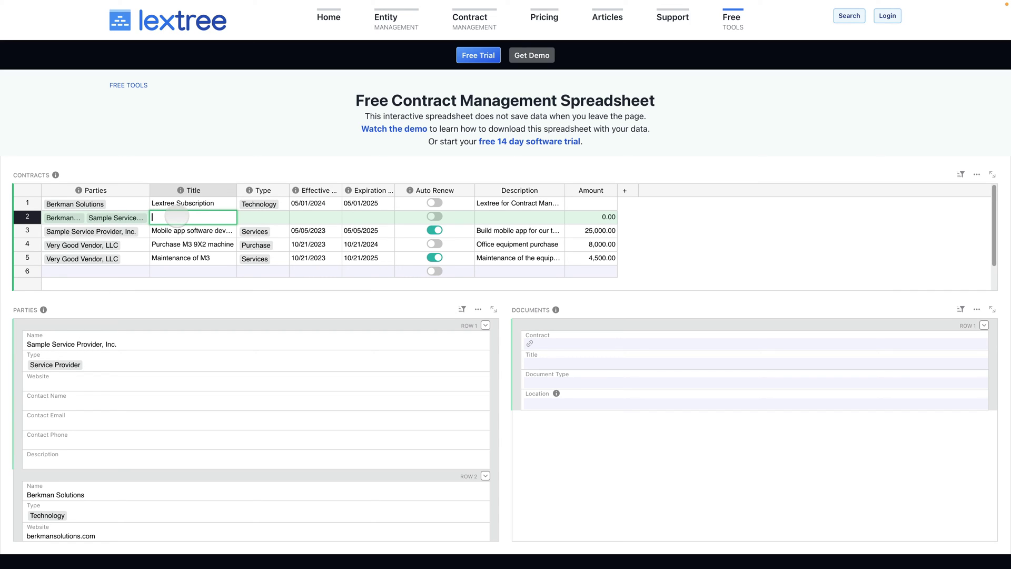
text(Sample contract)
key(Tab)
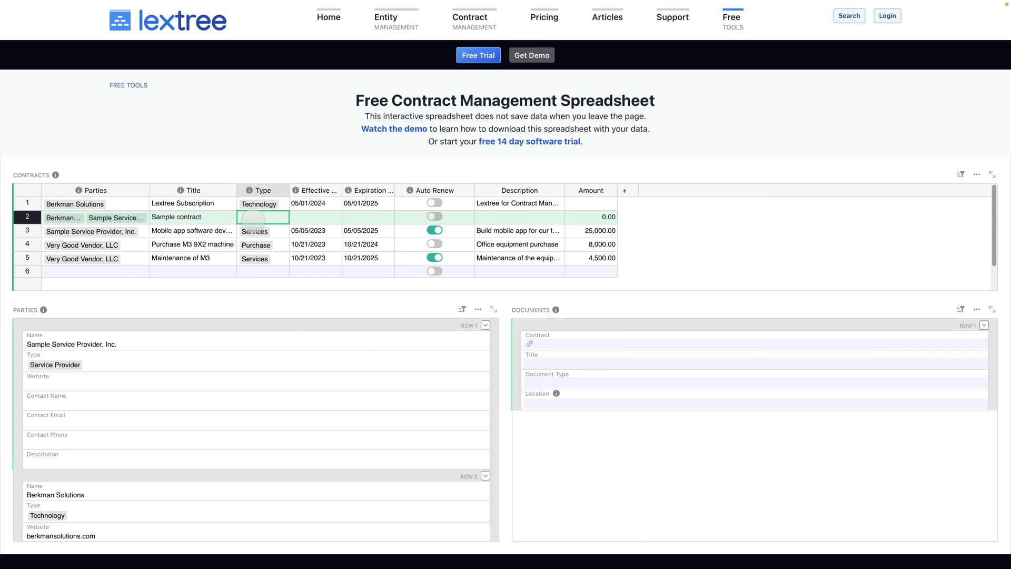
double_click(253, 220)
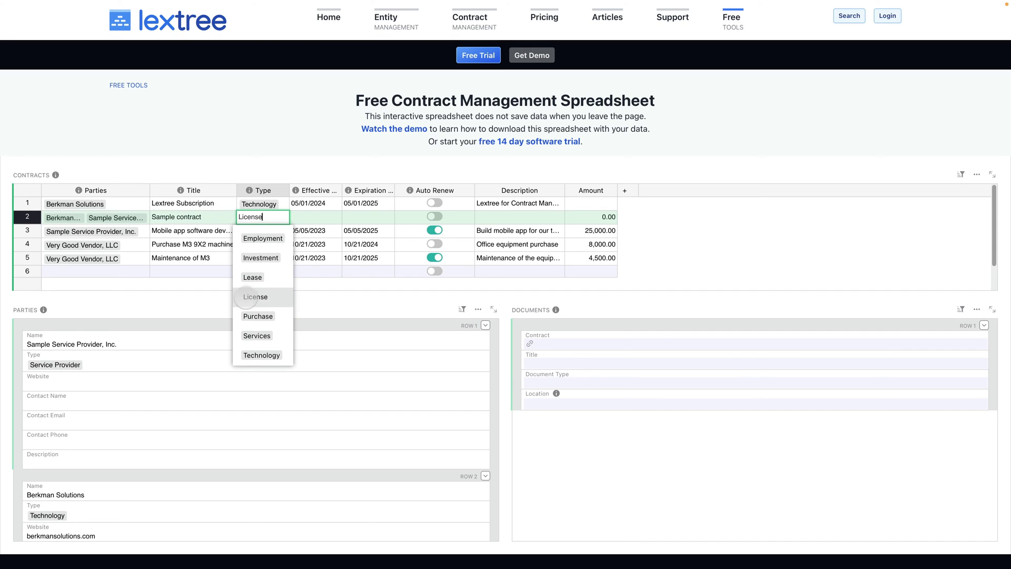
click(245, 296)
- Set the new contract's effective date to 05/08/2024 and turn auto-renew on
click(308, 216)
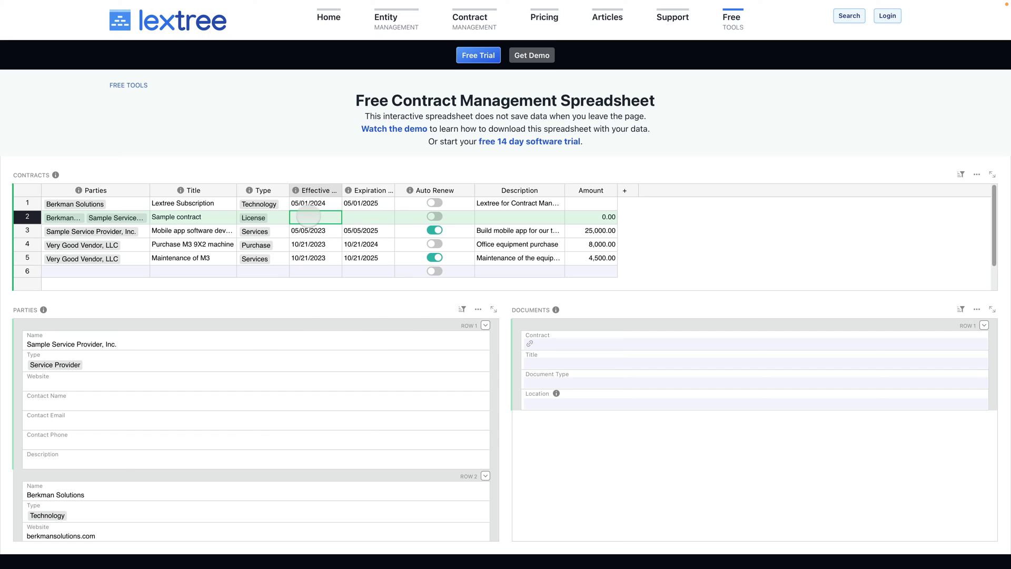
double_click(308, 215)
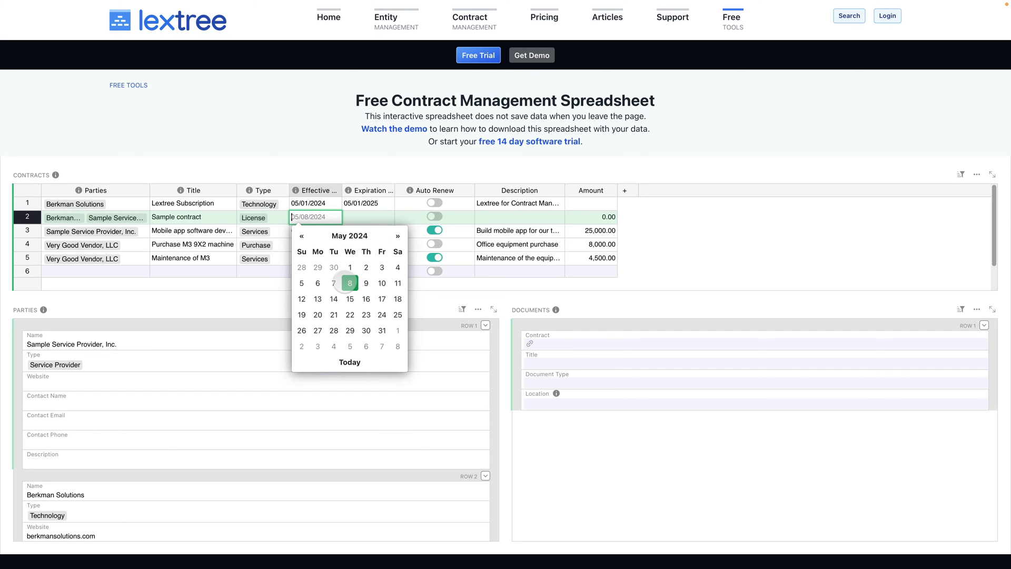
click(349, 283)
click(435, 216)
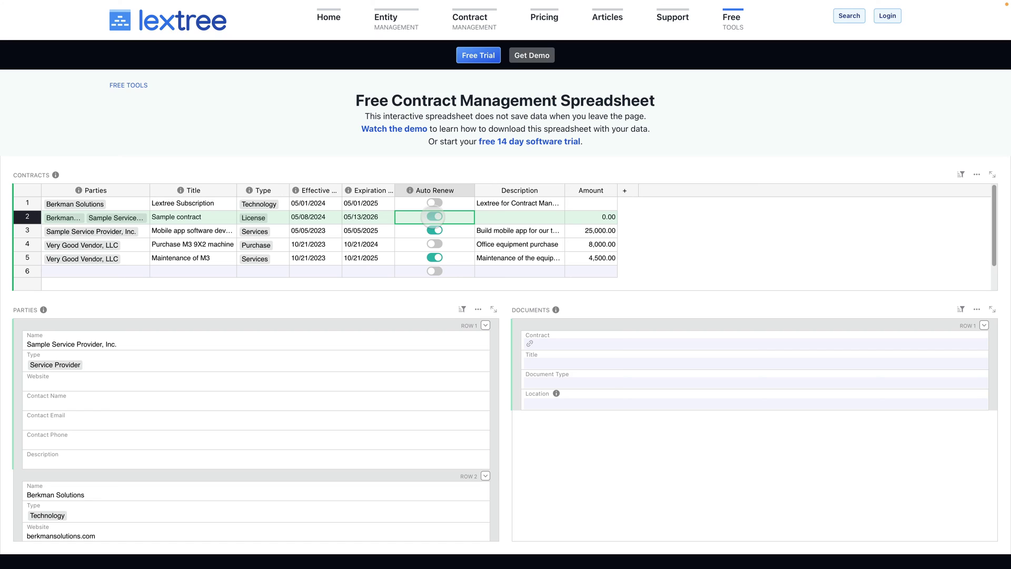
click(435, 216)
click(435, 217)
click(583, 216)
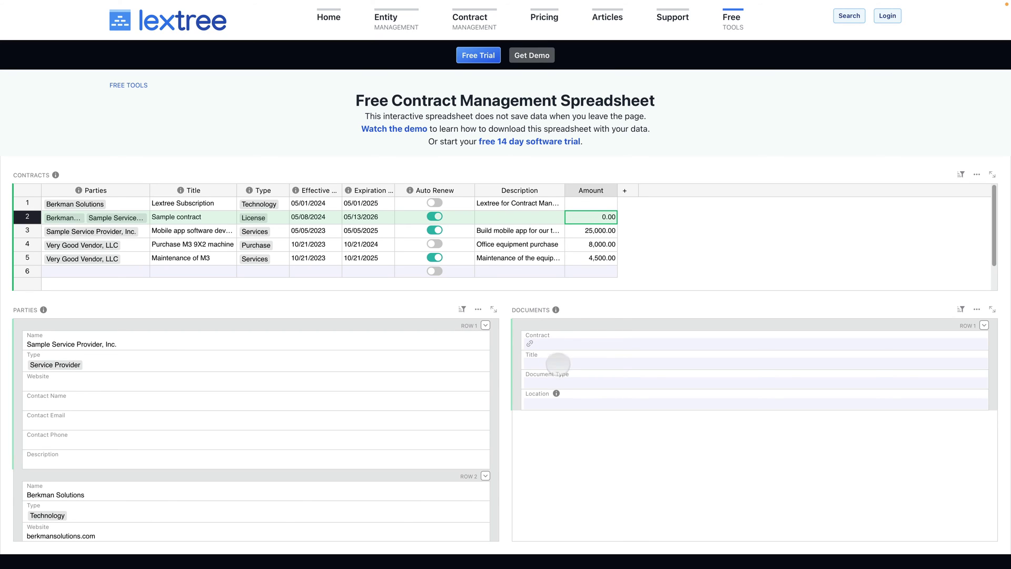
- Add a linked document titled 'Agreement for Services' with document type Agreement
click(556, 364)
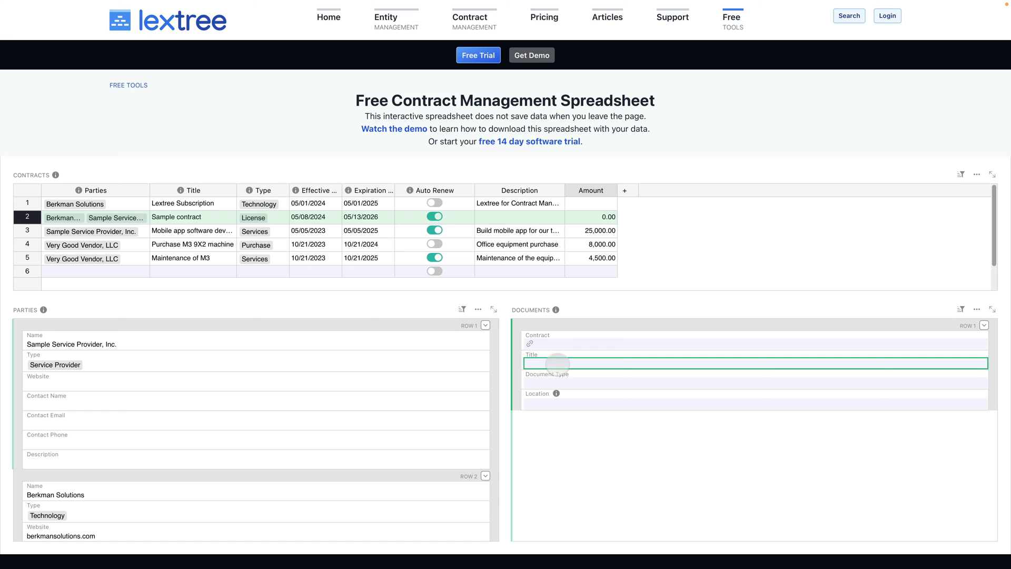
text(Agreement for Services)
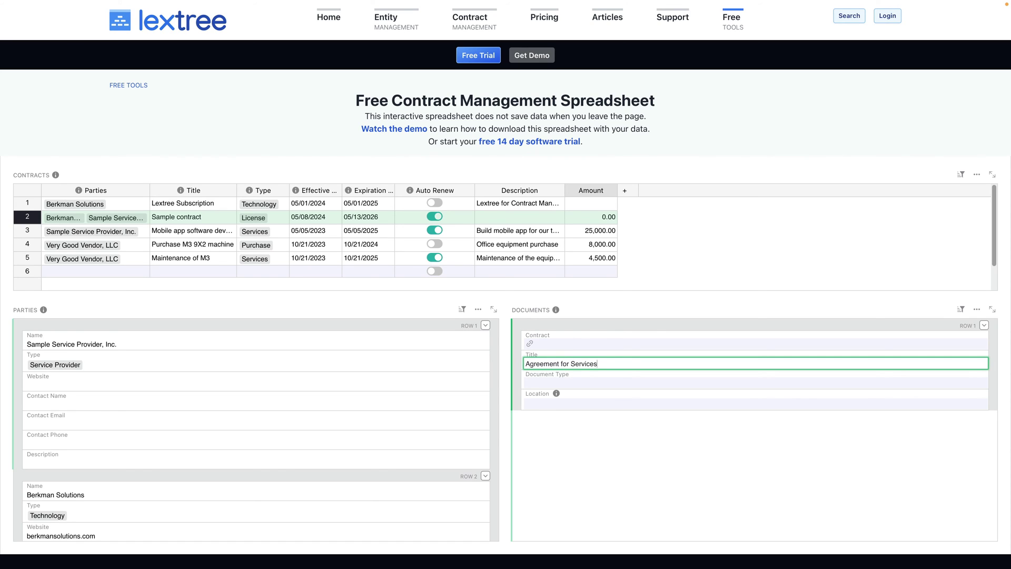
key(Tab)
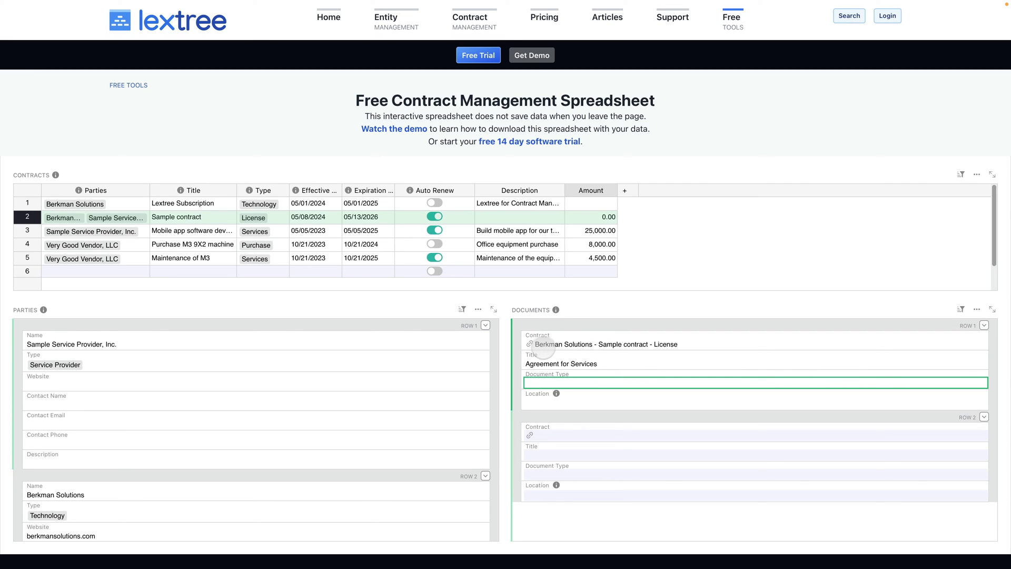
click(535, 384)
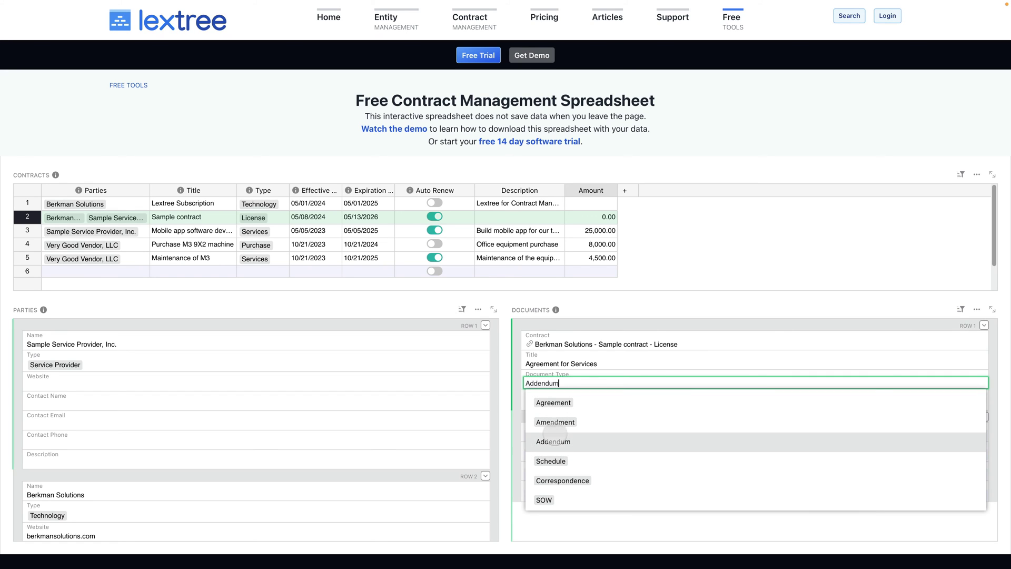
click(558, 402)
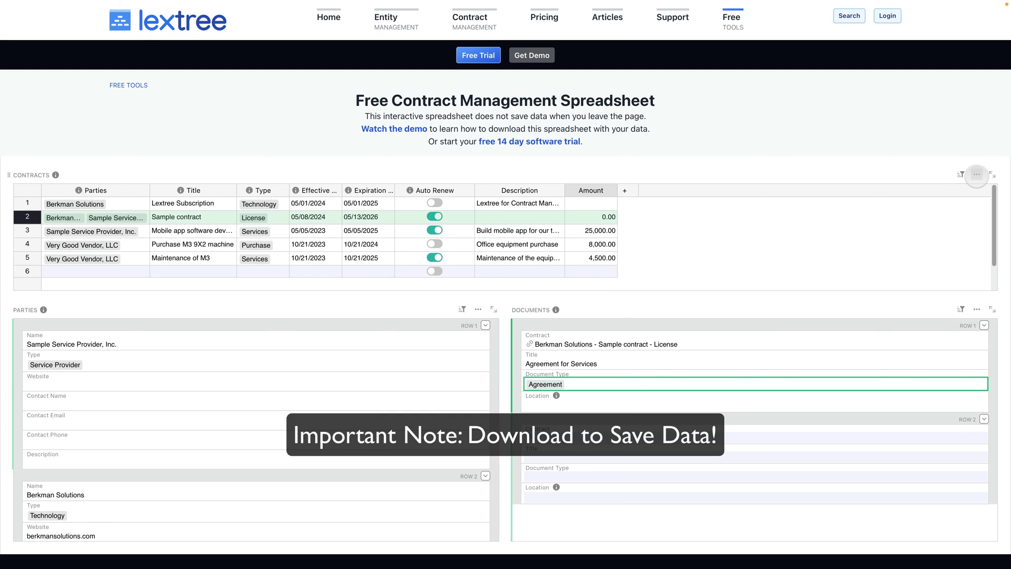
click(976, 174)
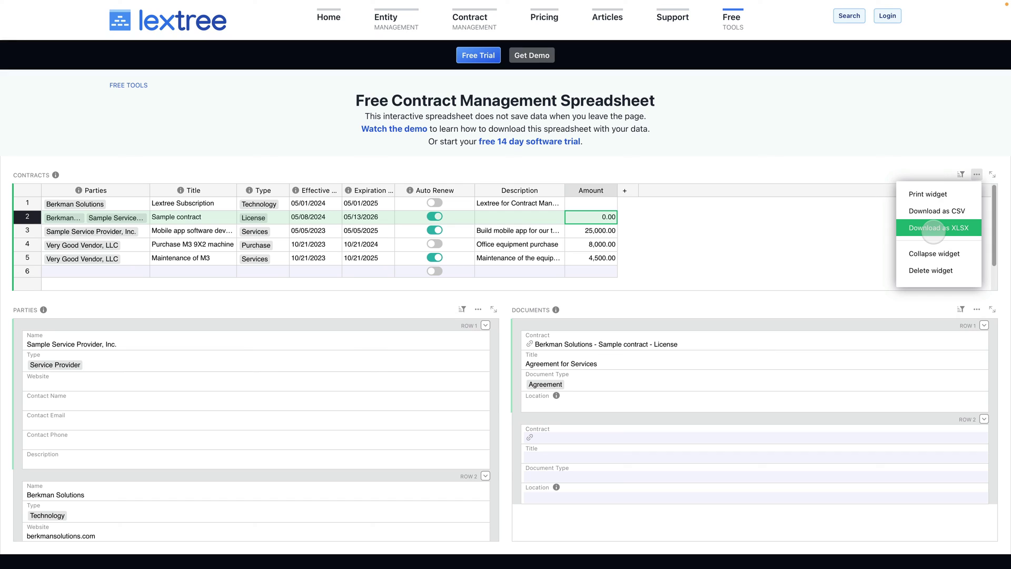
click(934, 227)
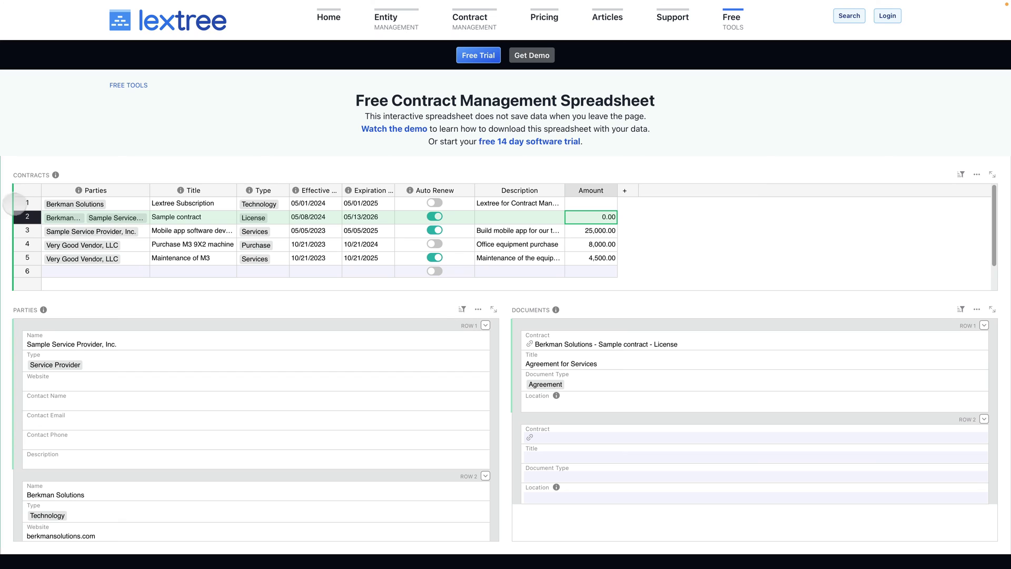
- Select the Lextree Subscription contract, then bring up the Title column's options menu
click(20, 204)
click(36, 203)
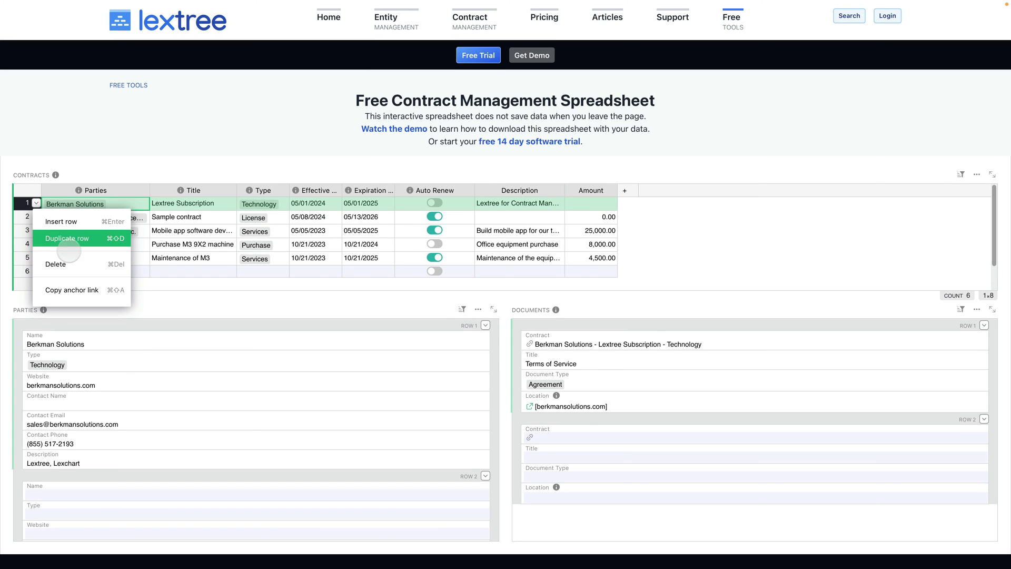
click(200, 189)
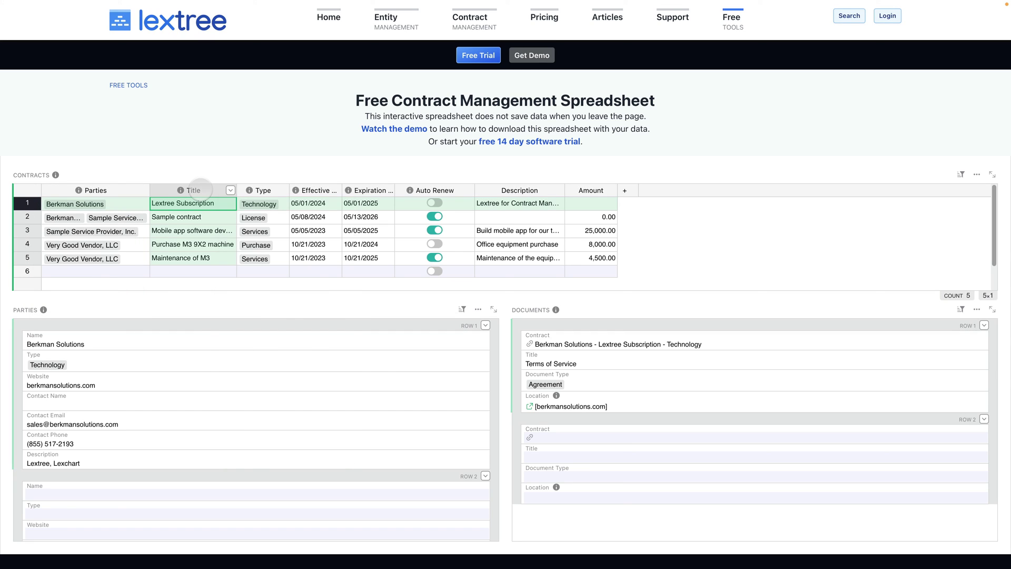
right_click(200, 189)
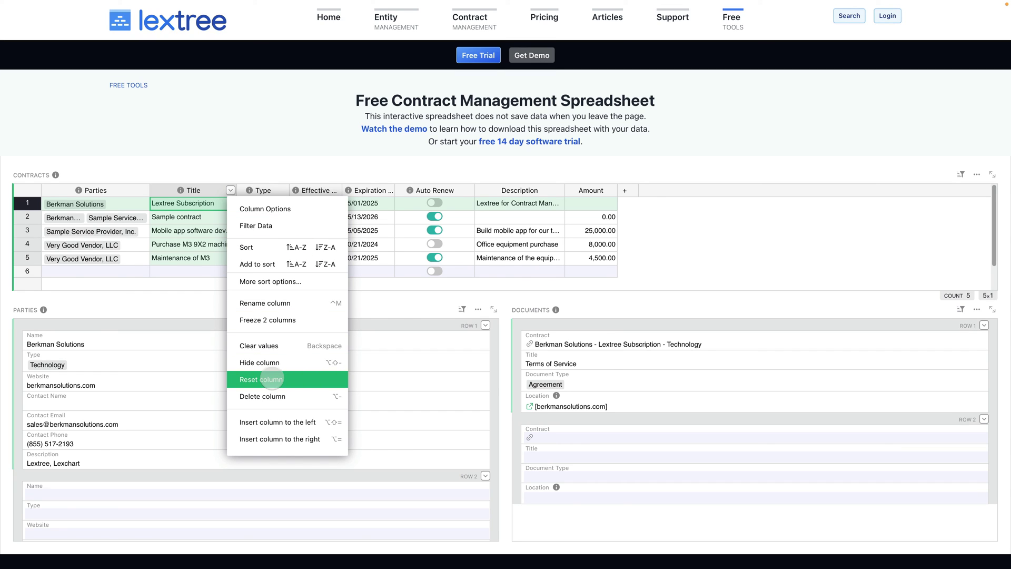
- Dismiss the Title column menu, leaving the five-contract table in view
click(258, 173)
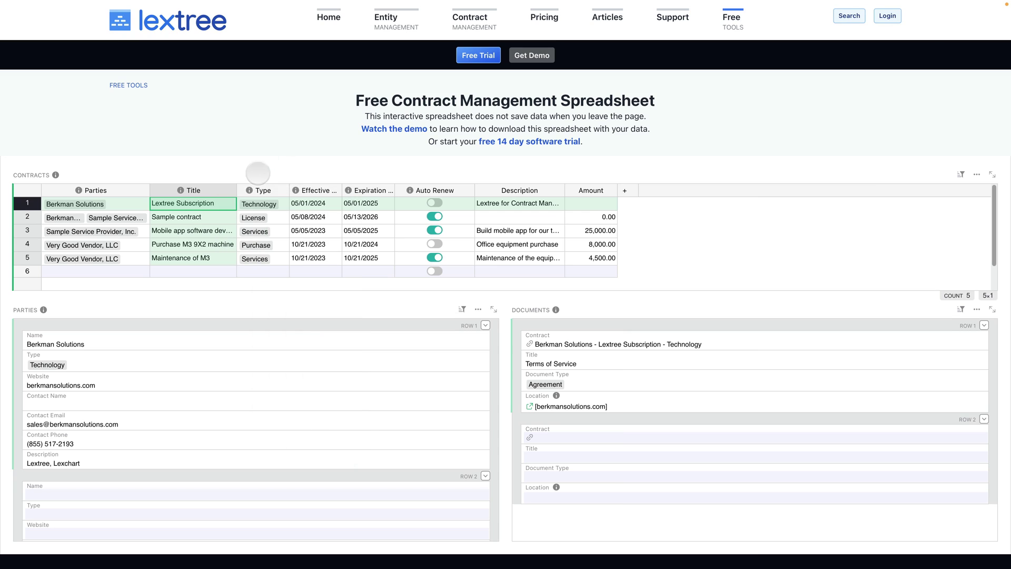